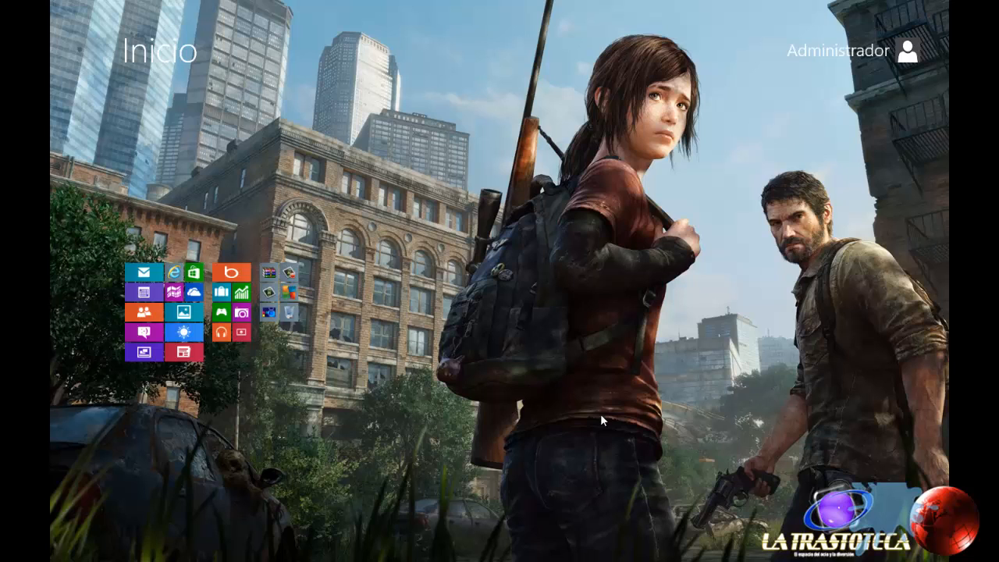
# Step: Search the Windows settings for "infantil" and open the Protección infantil setup for all users
pyautogui.scroll(1, 601, 420)
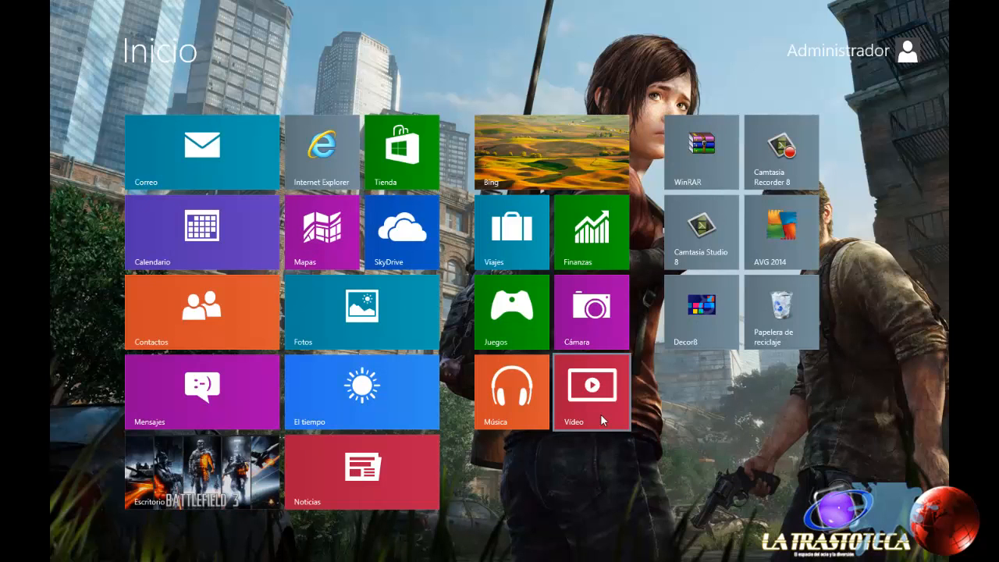
pyautogui.write('i')
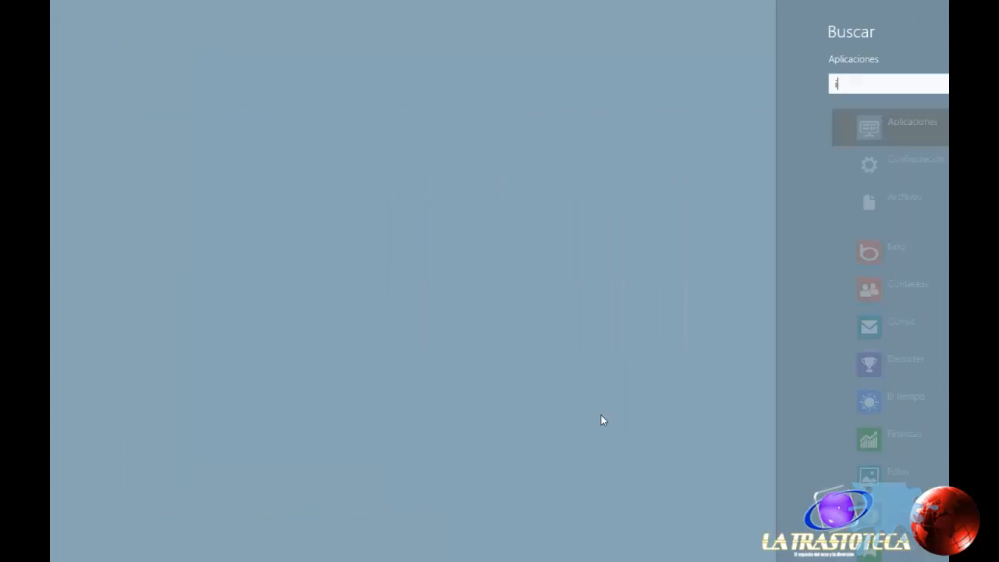
pyautogui.write('nfantil')
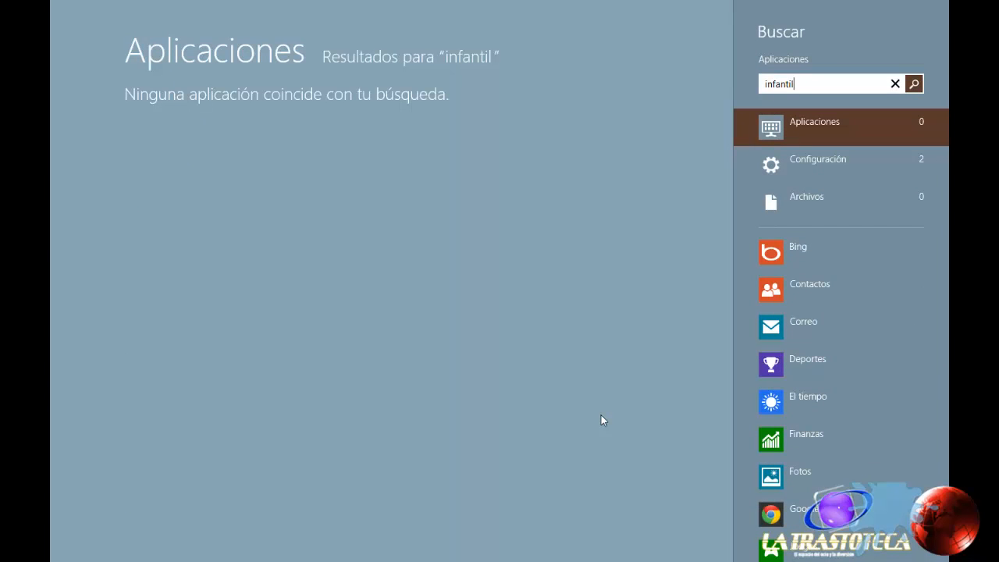
pyautogui.click(790, 172)
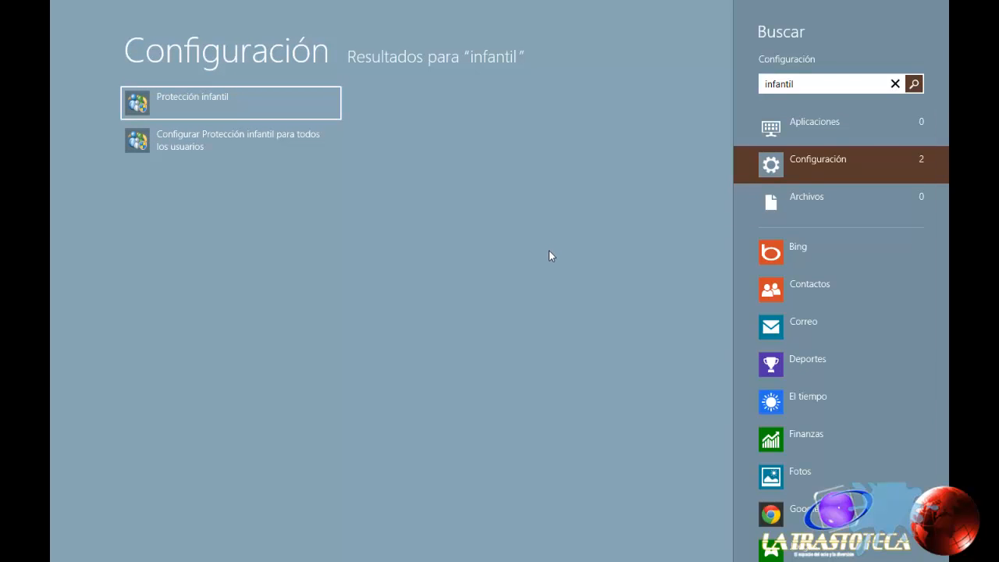
pyautogui.click(195, 142)
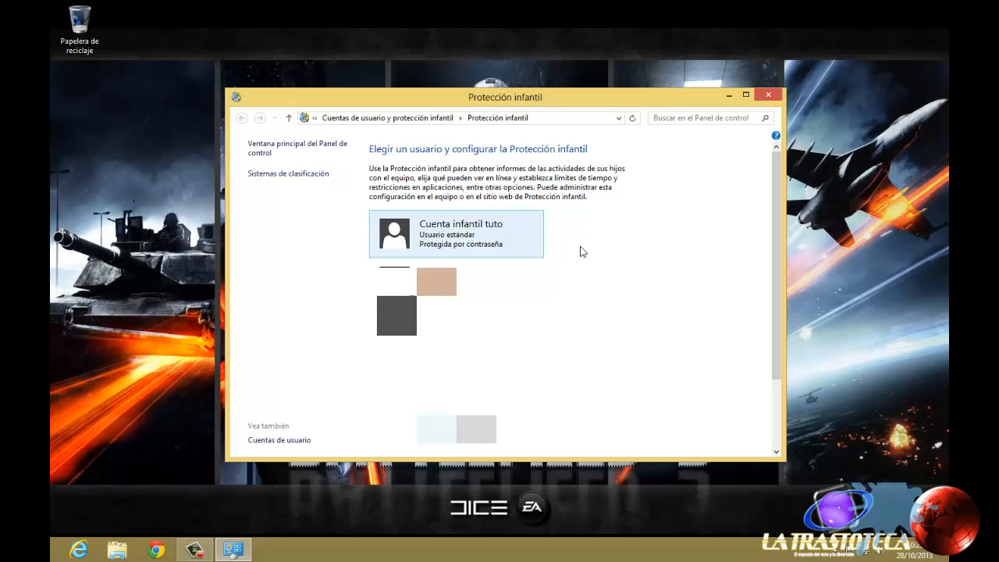
# Step: Turn on Protección infantil for the Cuenta infantil tuto account and check its activity report
pyautogui.click(446, 228)
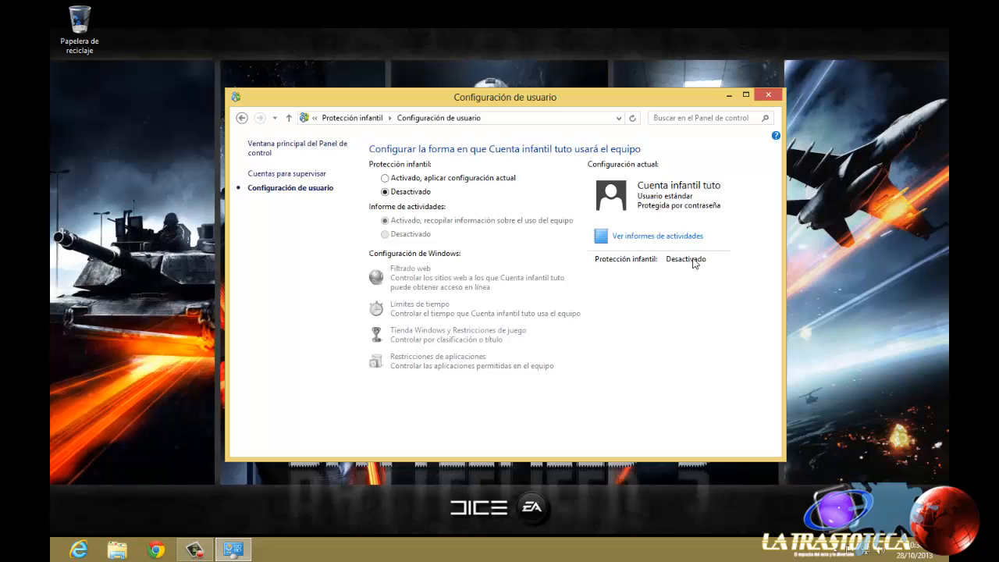
pyautogui.click(385, 178)
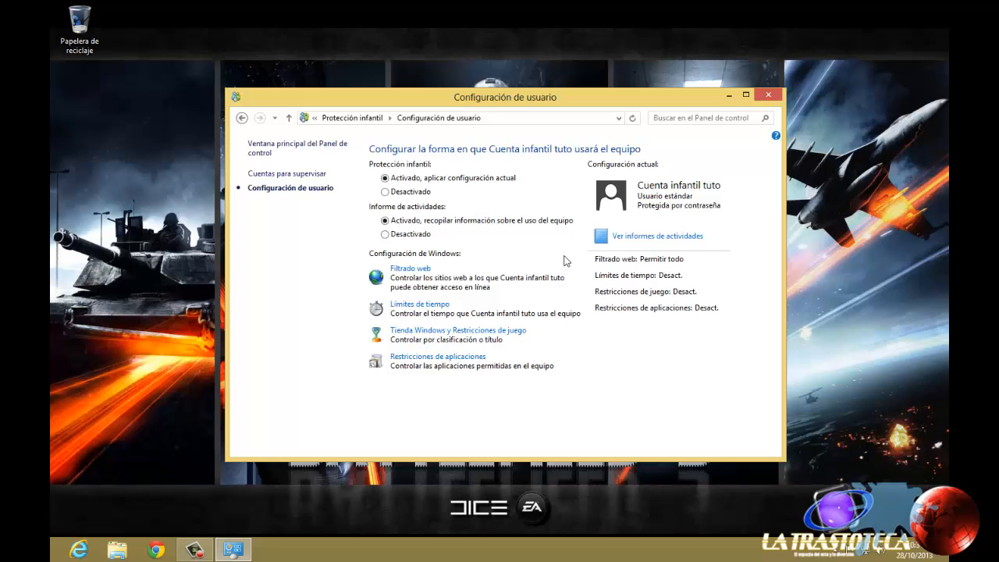
pyautogui.click(655, 238)
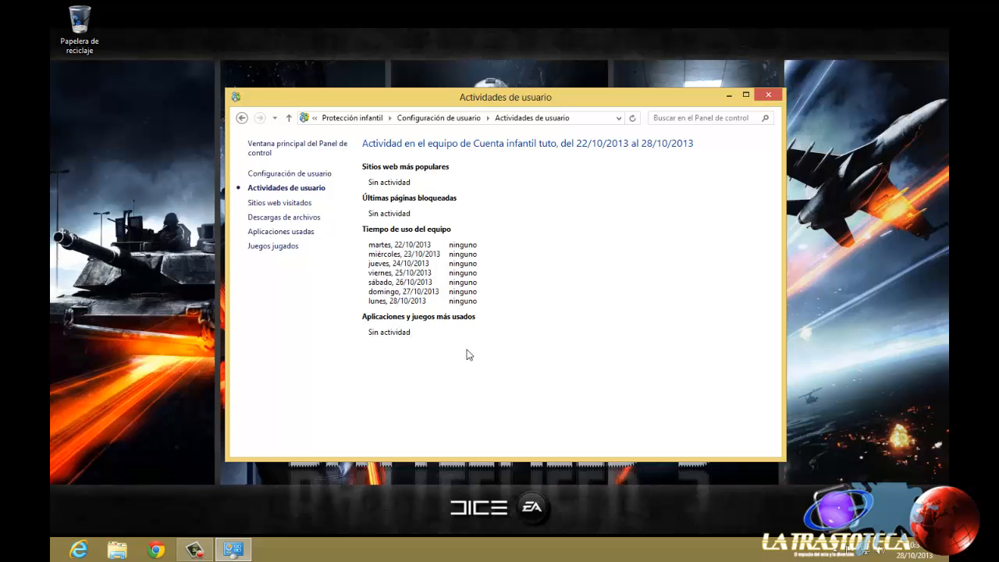
pyautogui.click(242, 118)
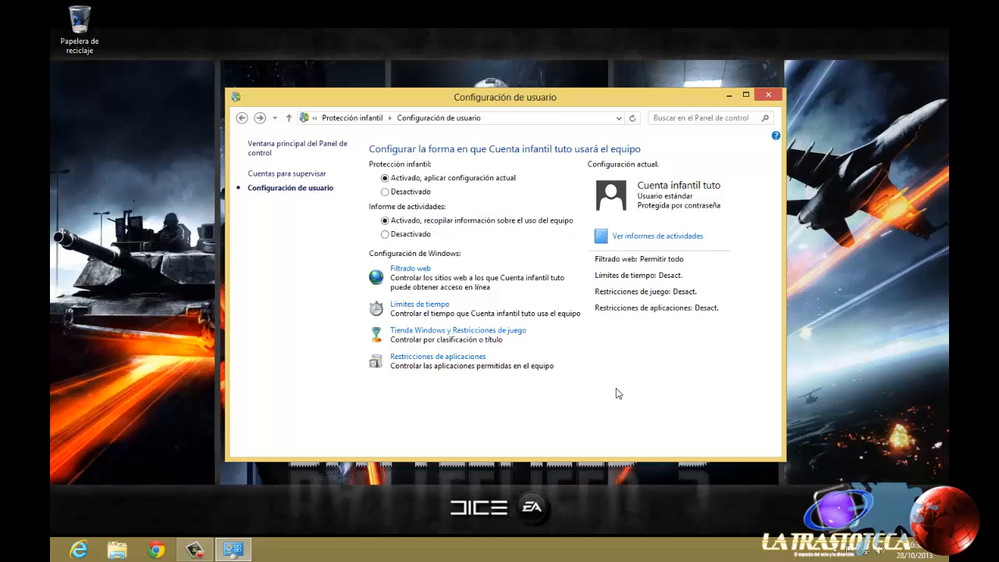
# Step: Restrict Cuenta infantil tuto to permitted websites only and open the allowed-sites list from the web restriction levels
pyautogui.click(416, 267)
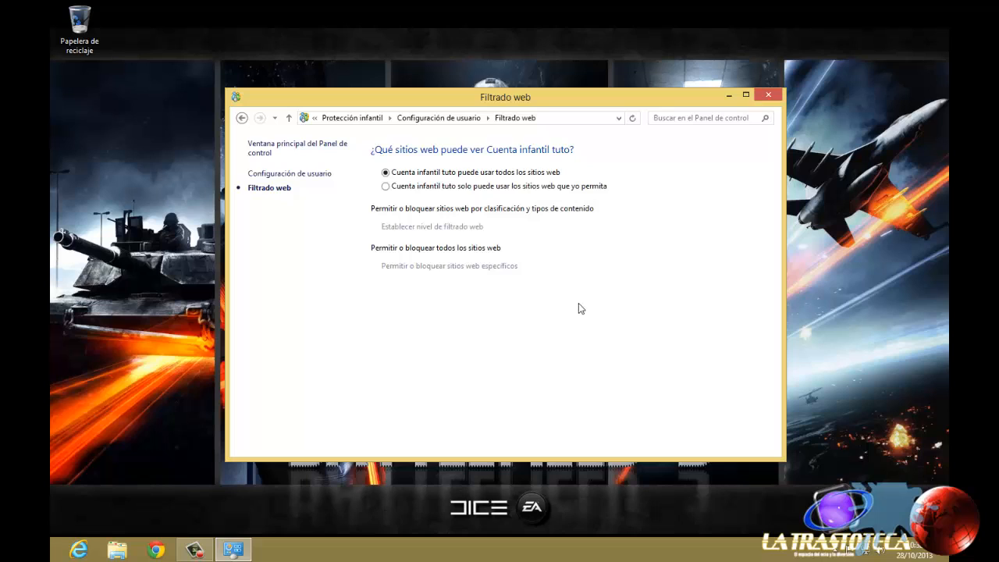
pyautogui.click(453, 188)
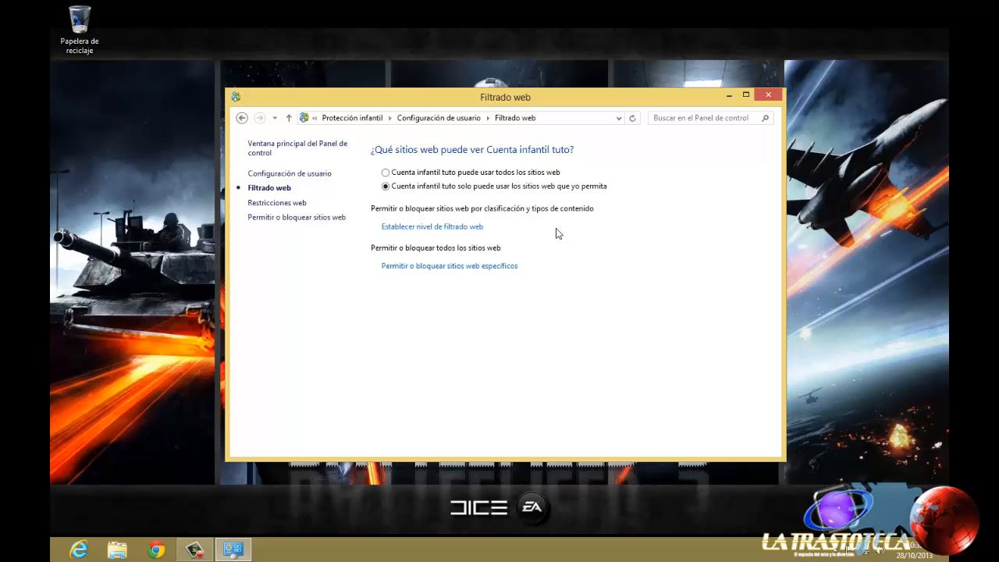
pyautogui.click(476, 227)
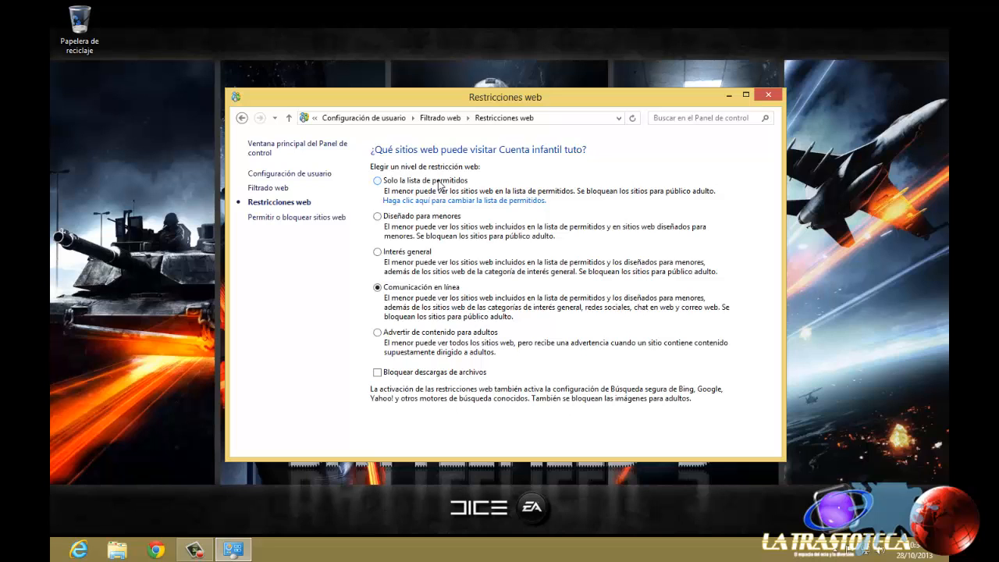
pyautogui.click(461, 200)
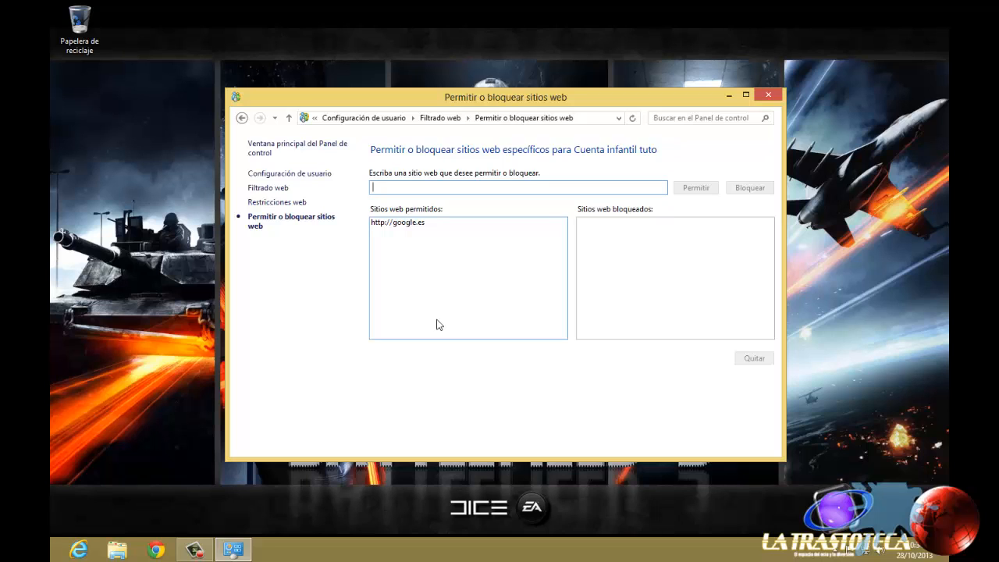
pyautogui.write('www.es')
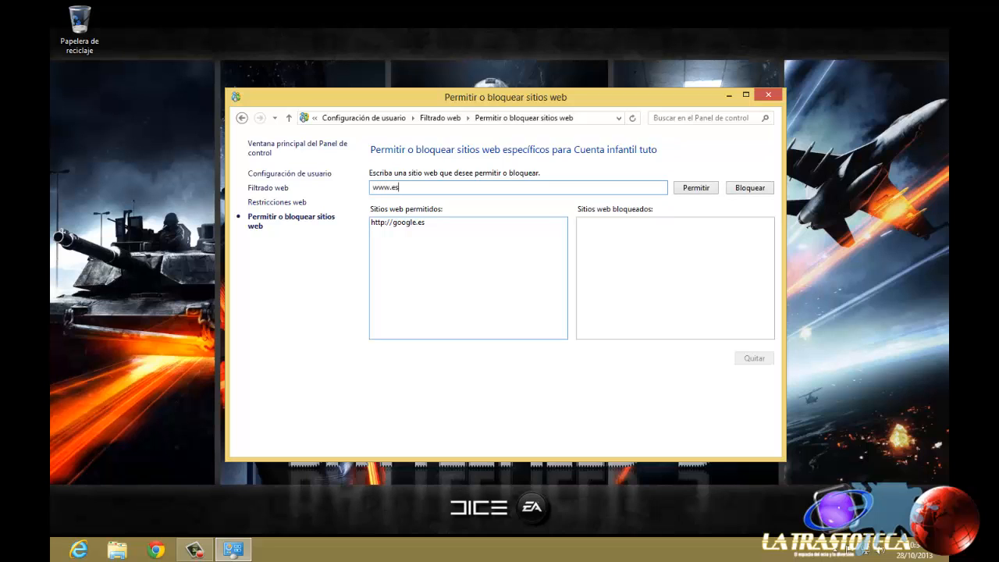
pyautogui.write('toesunaprueba.com')
pyautogui.click(754, 189)
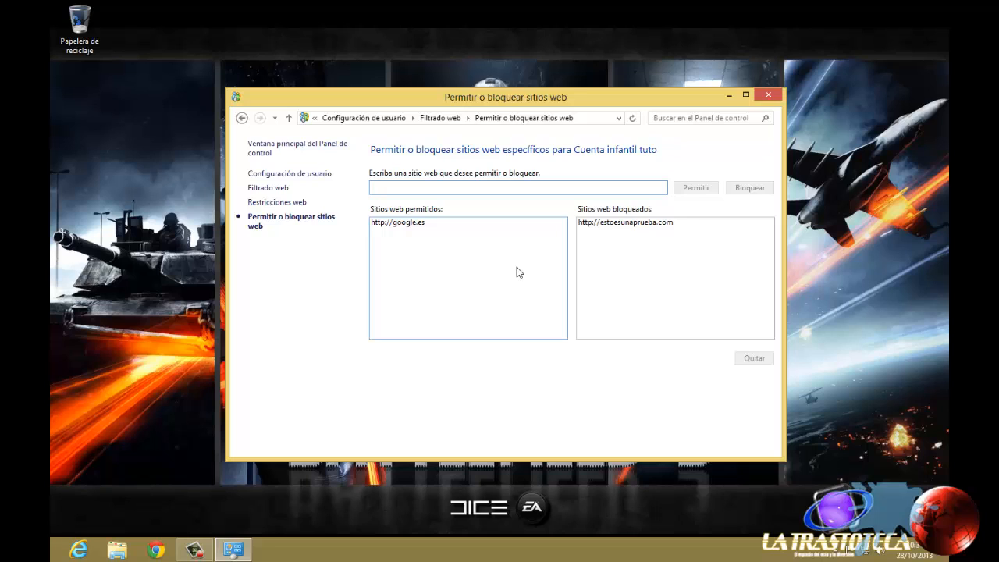
# Step: Remove estoesunaprueba.com from the blocked websites and google.es from the allowed ones, returning to the web restrictions
pyautogui.click(626, 225)
pyautogui.click(746, 363)
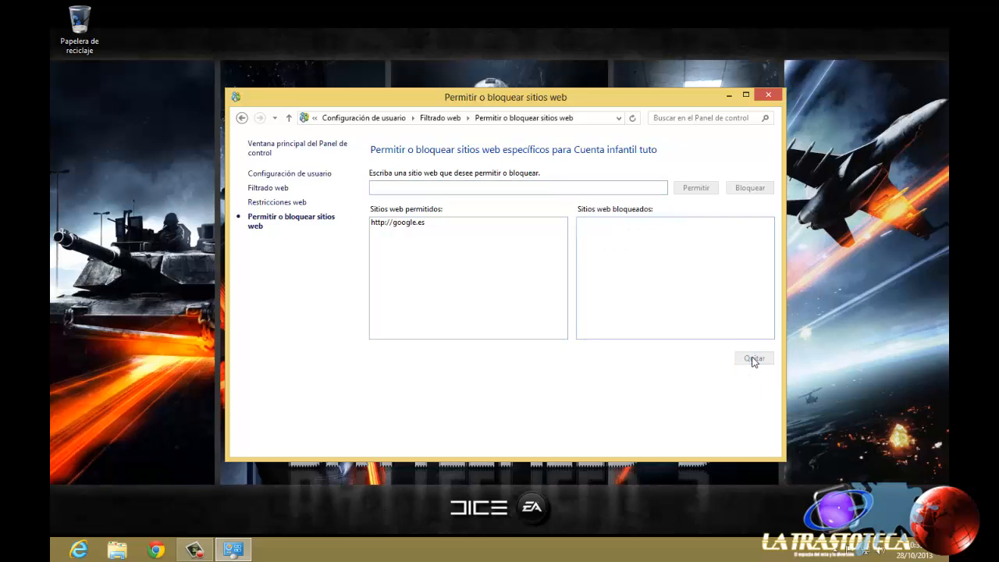
pyautogui.click(396, 225)
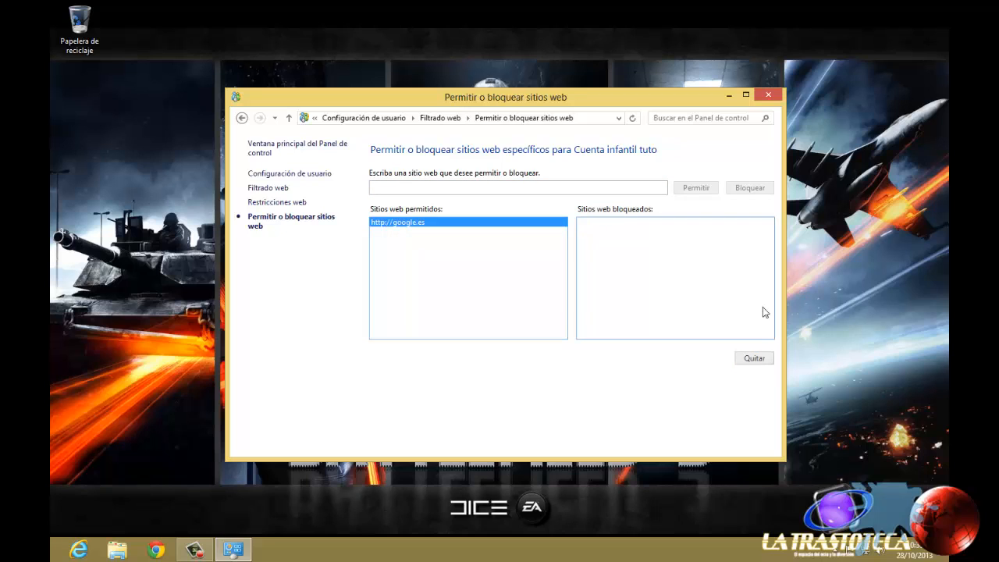
pyautogui.click(756, 362)
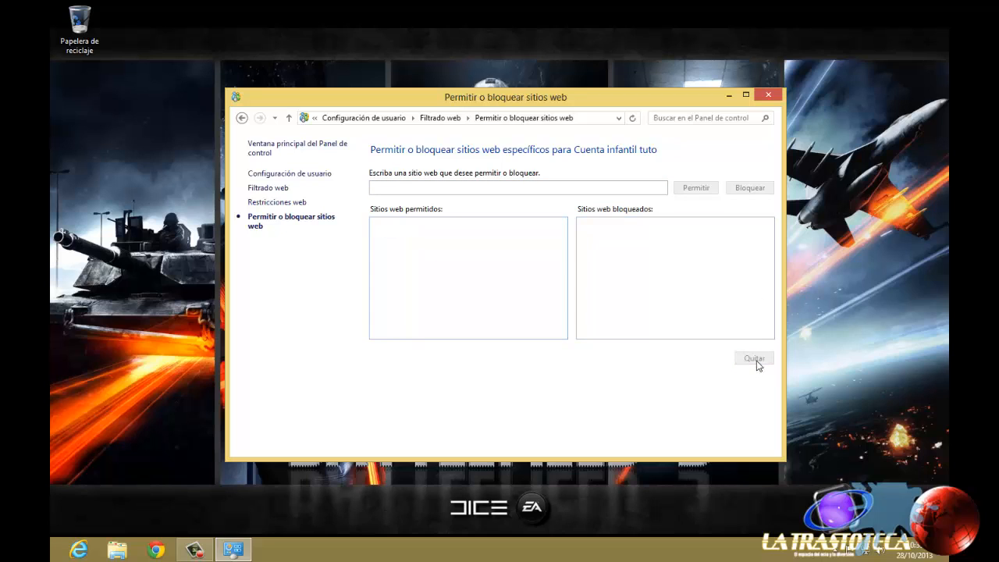
pyautogui.click(242, 117)
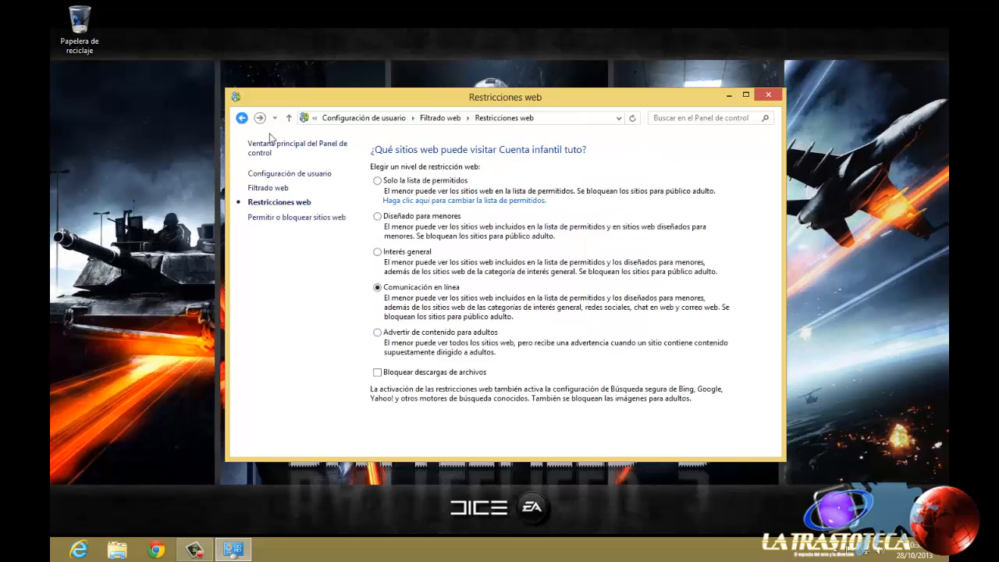
# Step: Set the web restriction level to Interés general and block file downloads, returning to the web filtering page
pyautogui.click(449, 222)
pyautogui.press('Down')
pyautogui.click(378, 373)
pyautogui.hotkey('alt', 'Left')
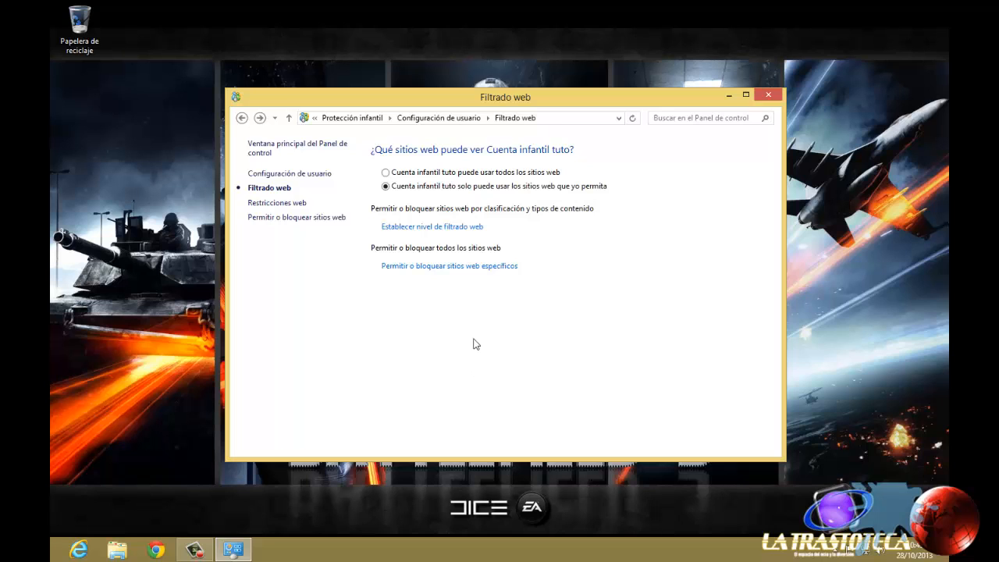
# Step: Check the lists of specific allowed and blocked websites and return to the account's user settings
pyautogui.click(448, 267)
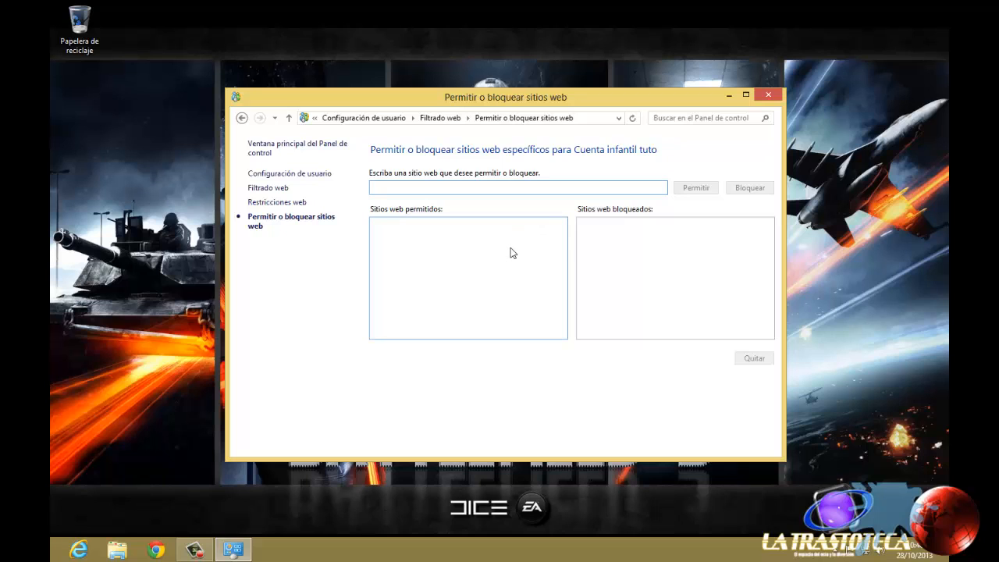
pyautogui.click(242, 118)
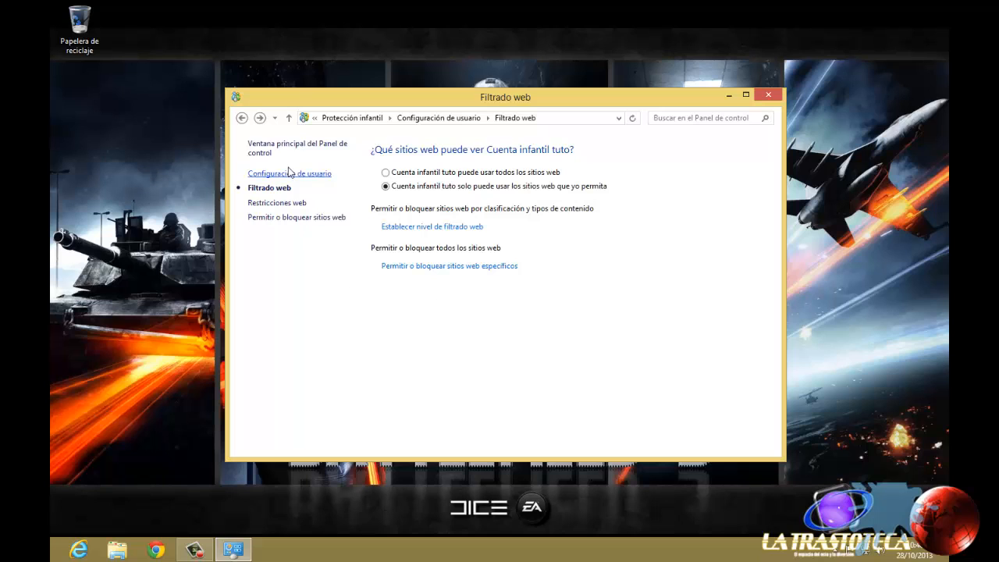
pyautogui.click(241, 118)
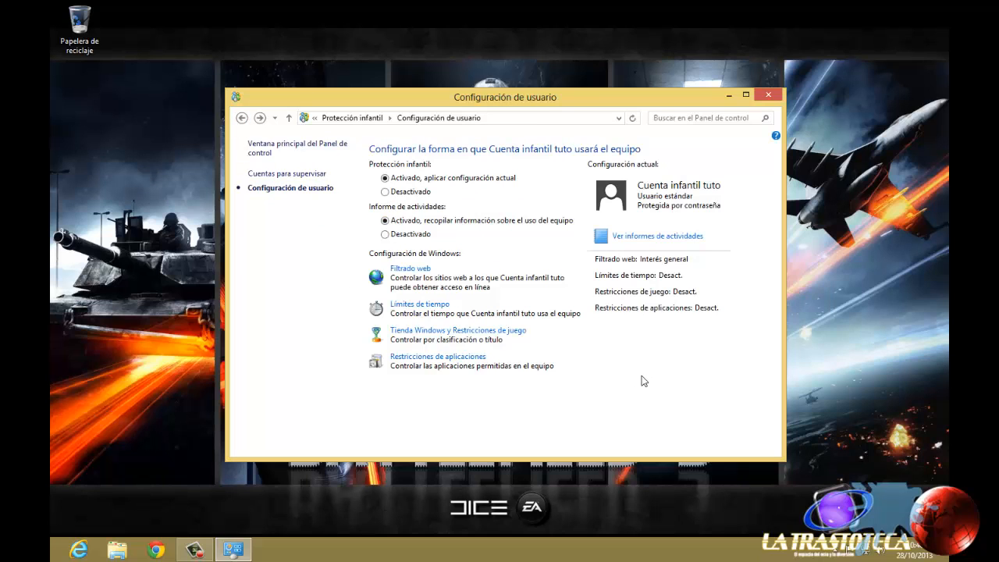
# Step: In the time limits, restrict Cuenta infantil tuto's computer use to the permitted amount of time
pyautogui.click(416, 308)
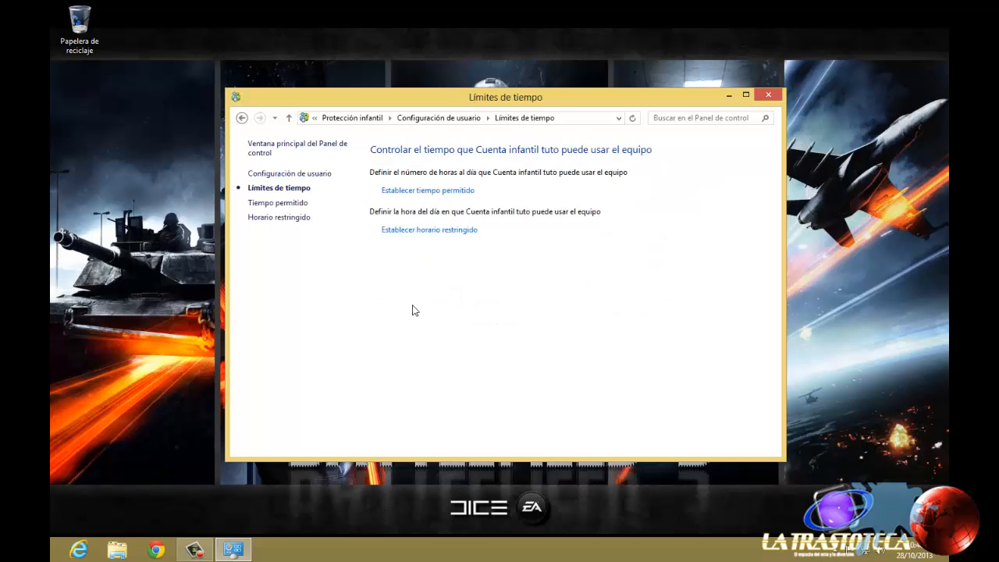
pyautogui.click(459, 190)
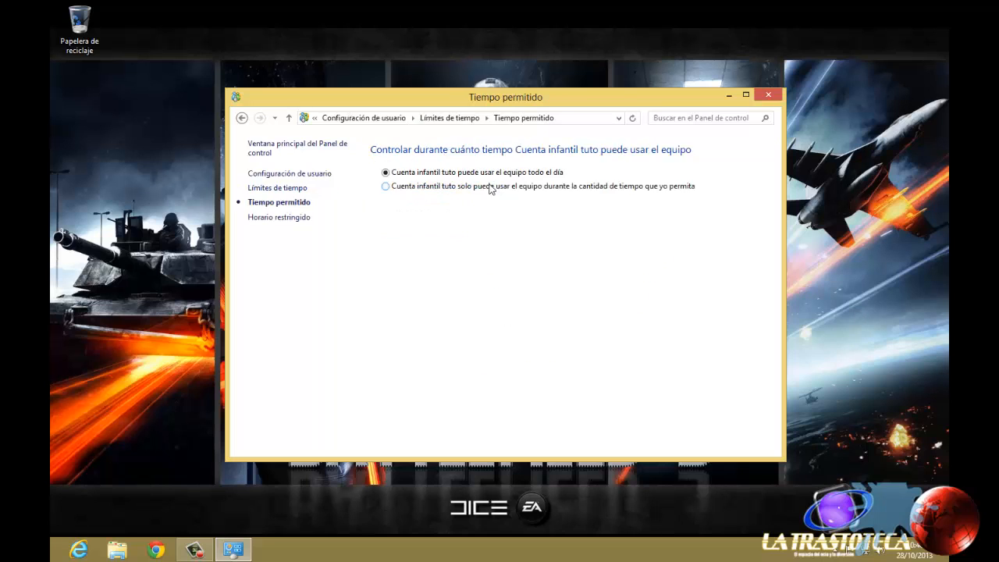
pyautogui.click(491, 189)
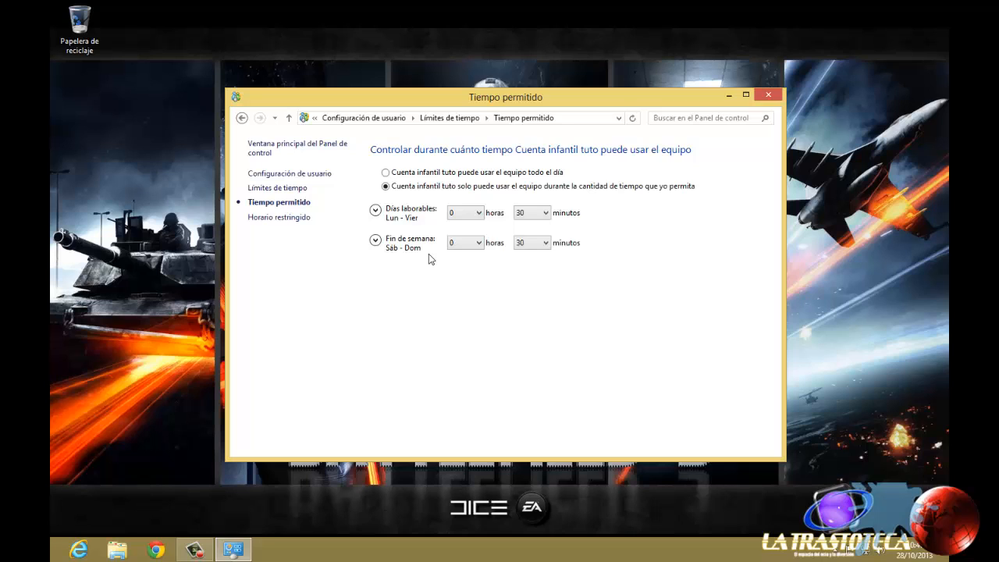
pyautogui.click(242, 118)
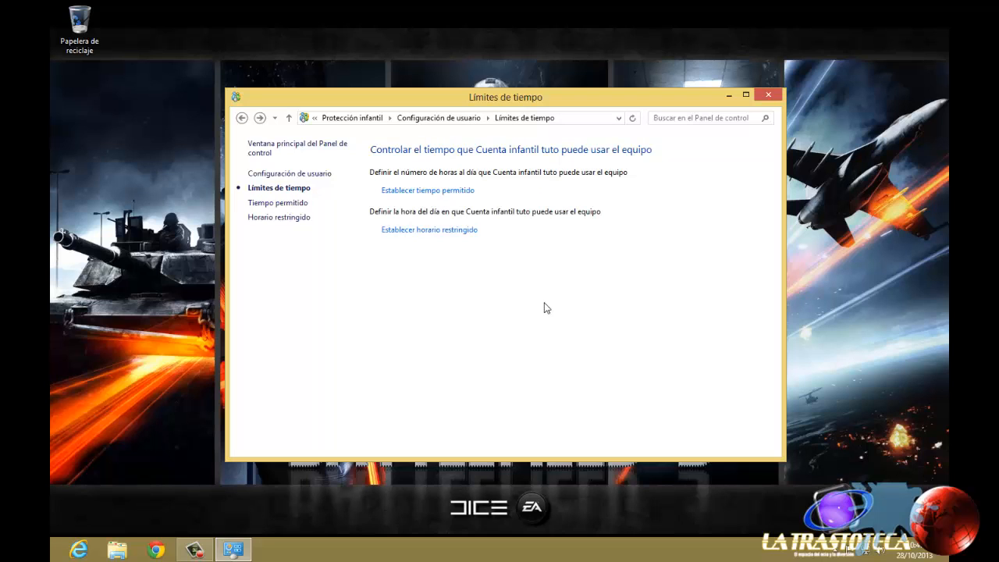
# Step: Restrict computer use to permitted time intervals and block all hours of sábado and domingo
pyautogui.click(468, 231)
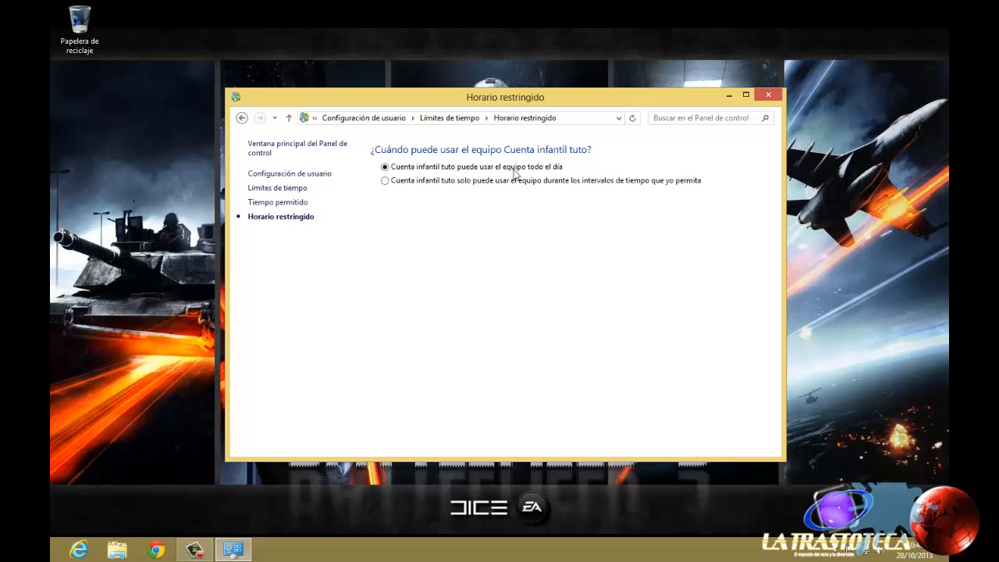
pyautogui.click(415, 181)
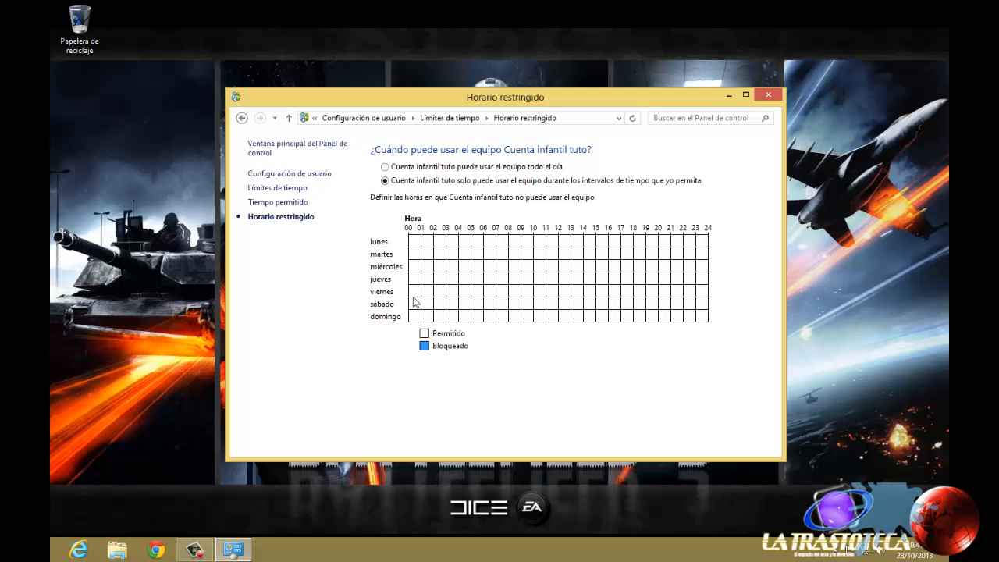
pyautogui.moveTo(413, 303); pyautogui.dragTo(722, 302)
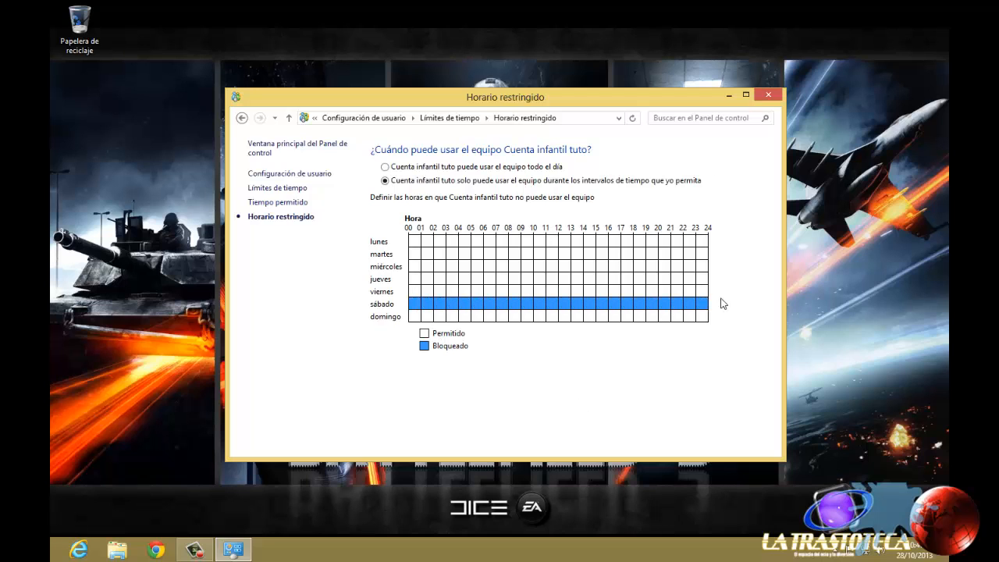
pyautogui.moveTo(412, 318); pyautogui.dragTo(714, 324)
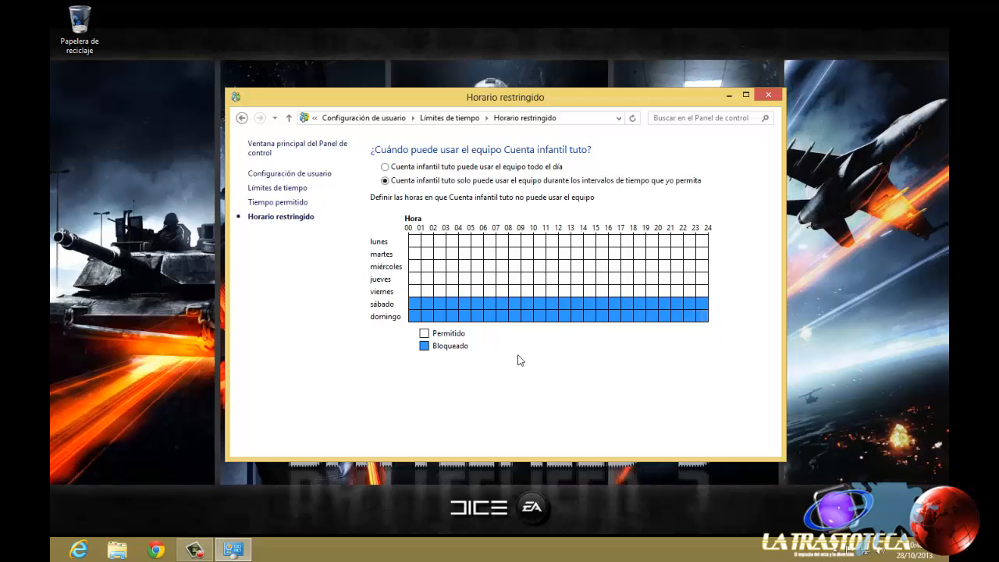
# Step: Unblock sábado and domingo in the schedule and block lunes to viernes from about 09:00 to 17:00
pyautogui.moveTo(414, 305); pyautogui.dragTo(757, 309)
pyautogui.moveTo(414, 316); pyautogui.dragTo(706, 306)
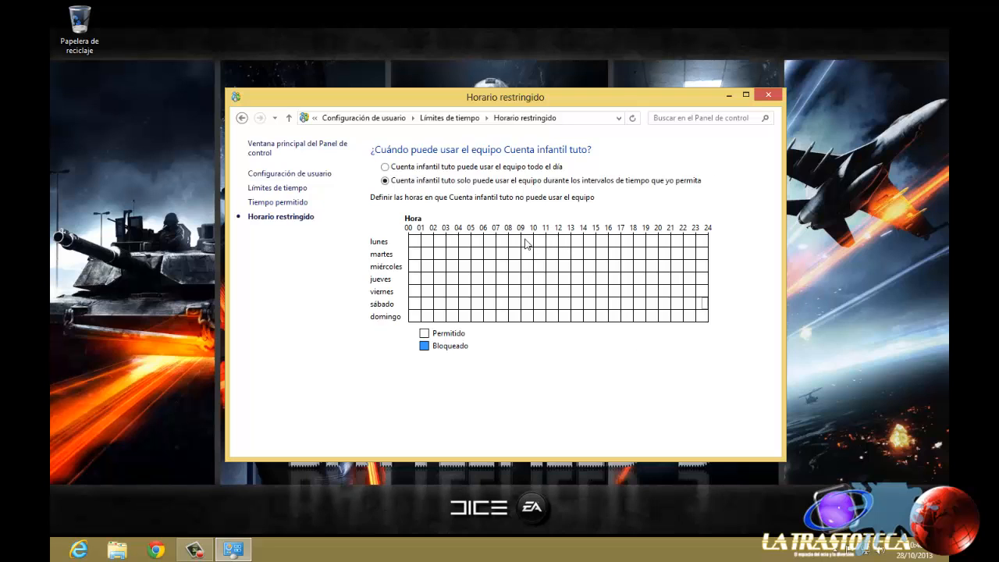
pyautogui.moveTo(527, 243); pyautogui.dragTo(612, 294)
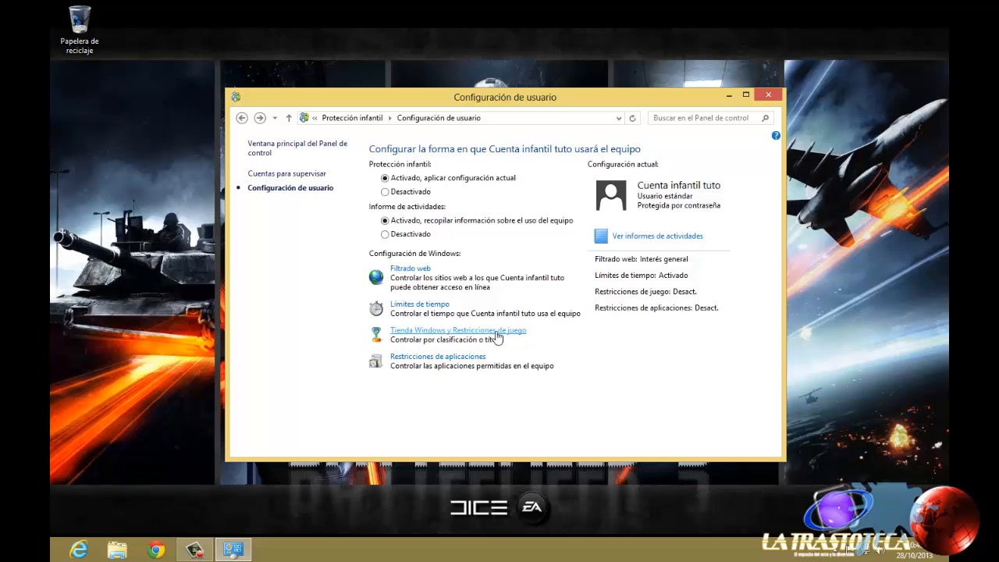
# Step: Restrict Cuenta infantil tuto to permitted games and Windows Store apps rated up to 12+, and check the list of specific games to allow or block
pyautogui.click(497, 334)
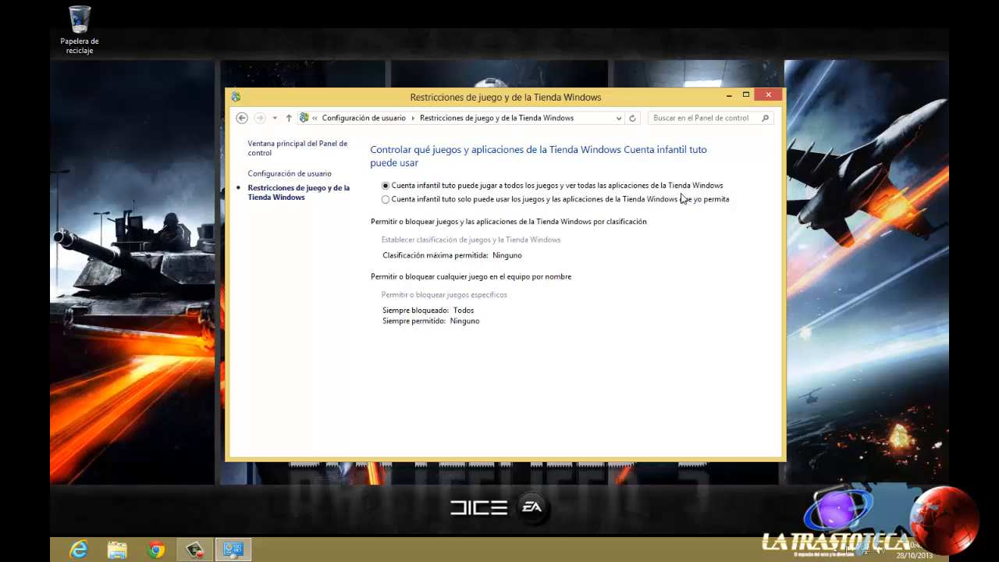
pyautogui.click(680, 200)
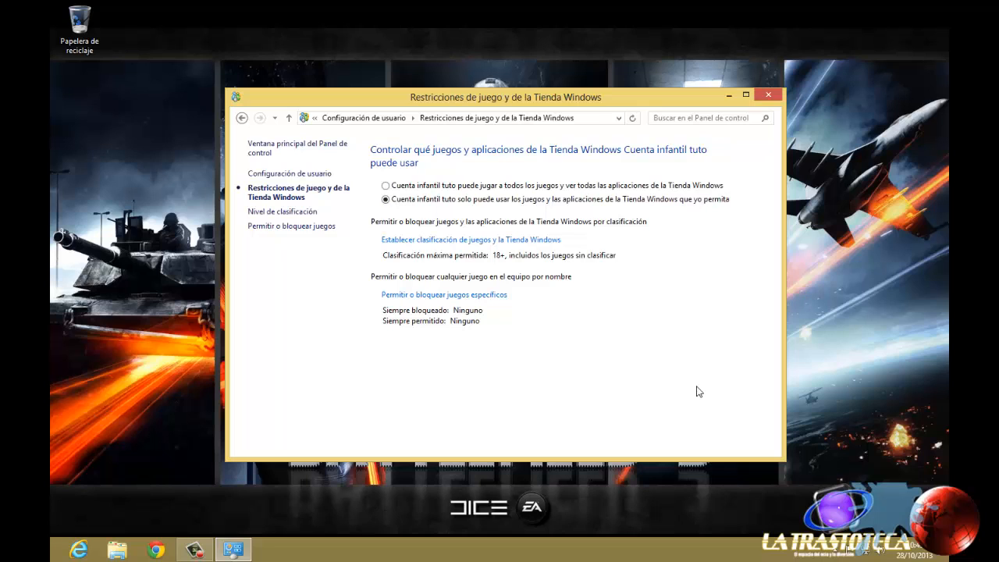
pyautogui.click(542, 244)
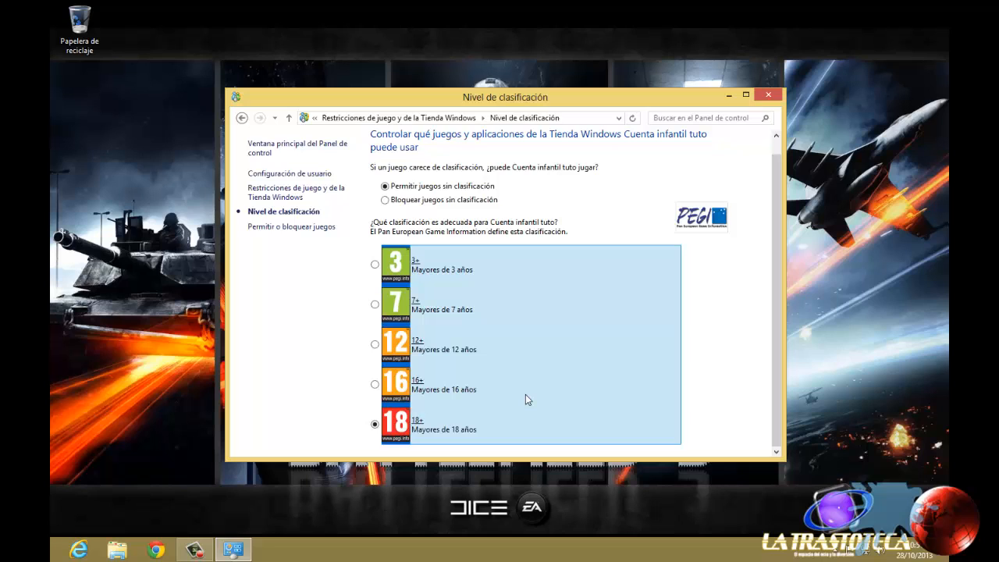
pyautogui.click(542, 350)
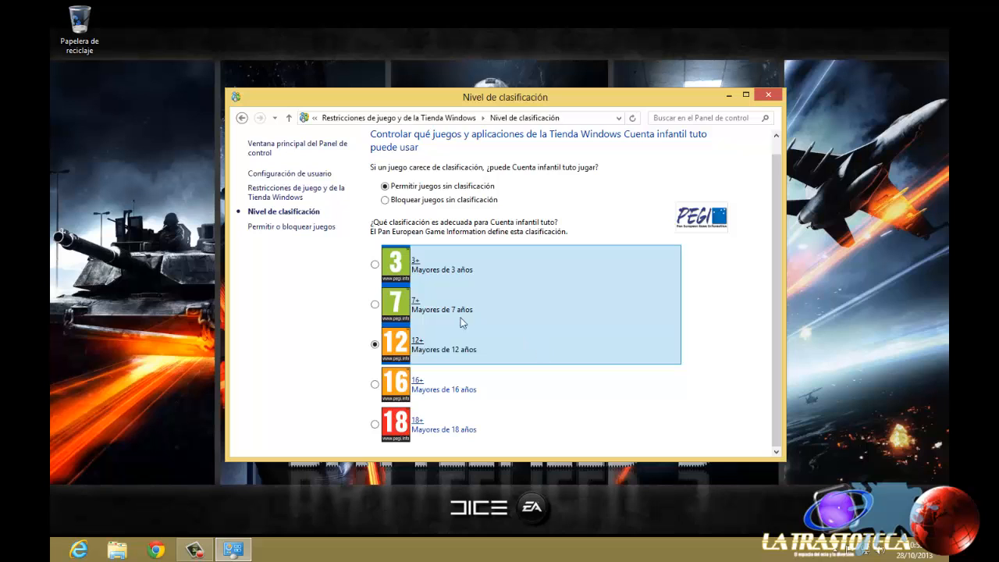
pyautogui.click(242, 118)
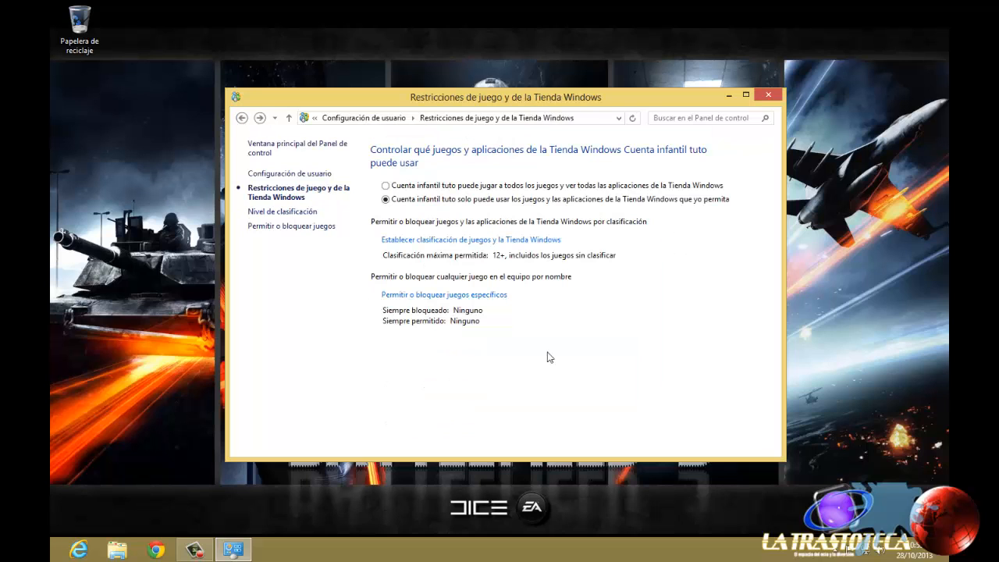
pyautogui.click(502, 295)
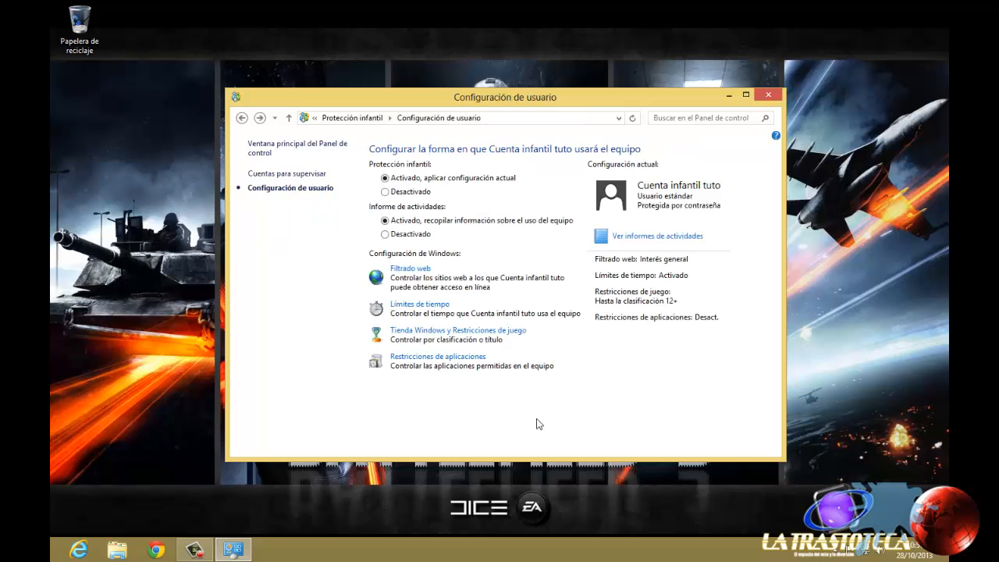
# Step: Restrict Cuenta infantil tuto to only the permitted desktop applications and return to the account's user settings
pyautogui.click(471, 364)
pyautogui.click(502, 181)
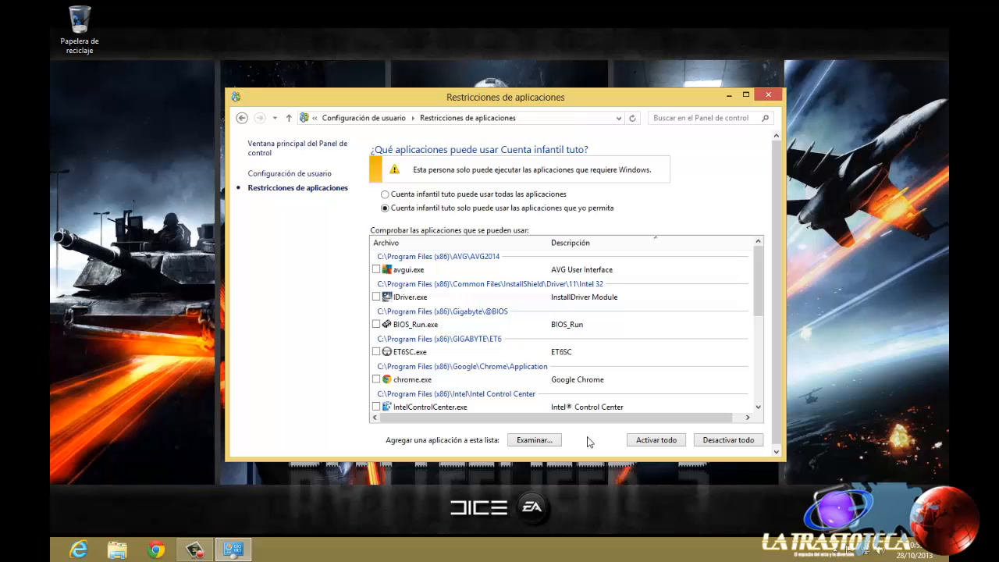
pyautogui.hotkey('alt', 'Left')
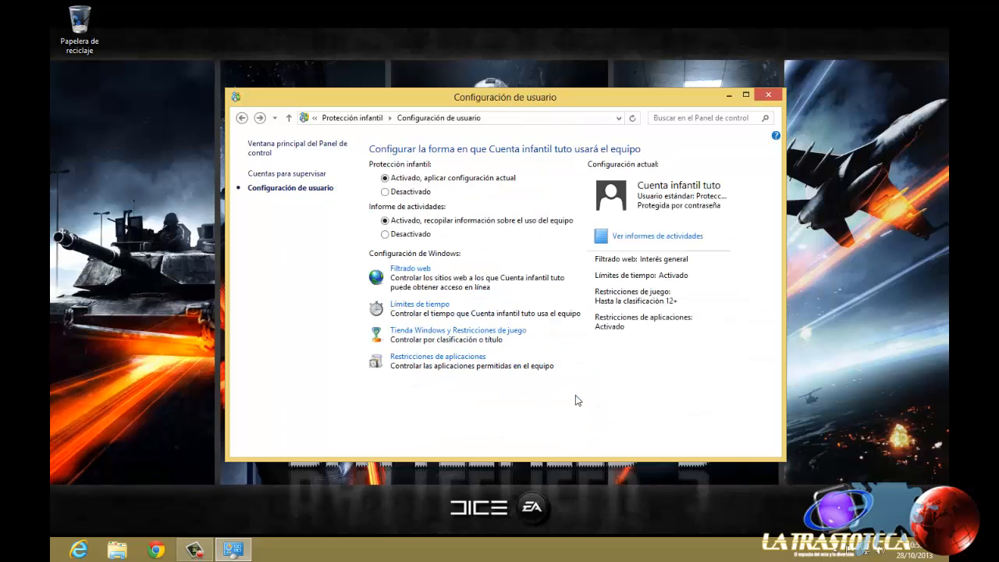